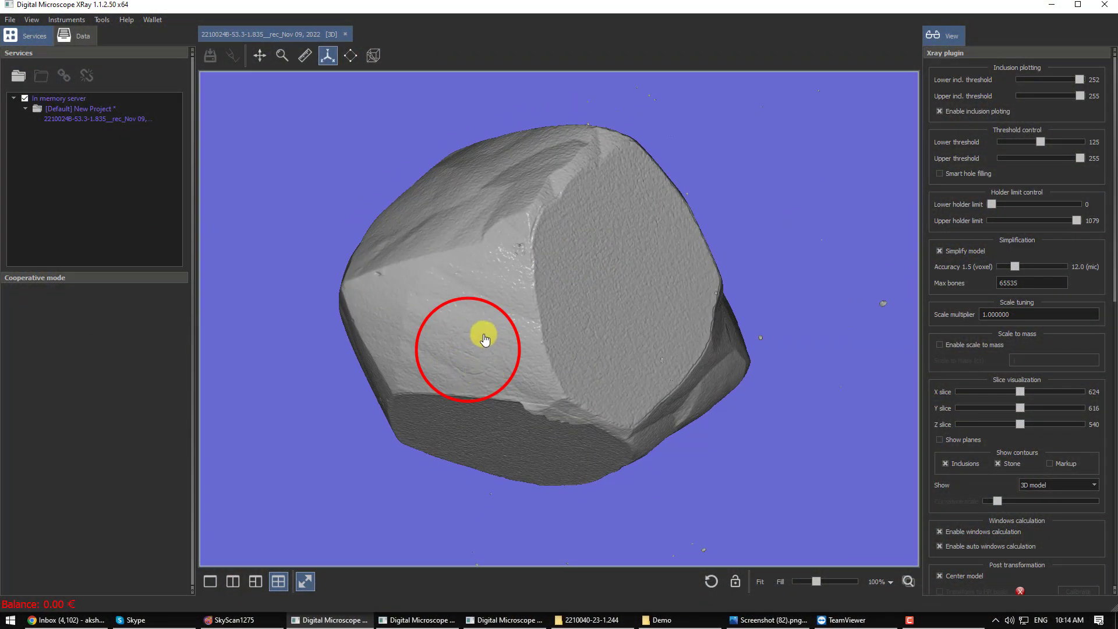
Rotate the first diamond to bring its large flat face forward, then inspect its other facets
mouse_move(589, 337)
left_mouse_down()
mouse_move(560, 340)
mouse_move(568, 337)
mouse_move(564, 376)
mouse_move(541, 379)
mouse_move(542, 405)
left_mouse_up()
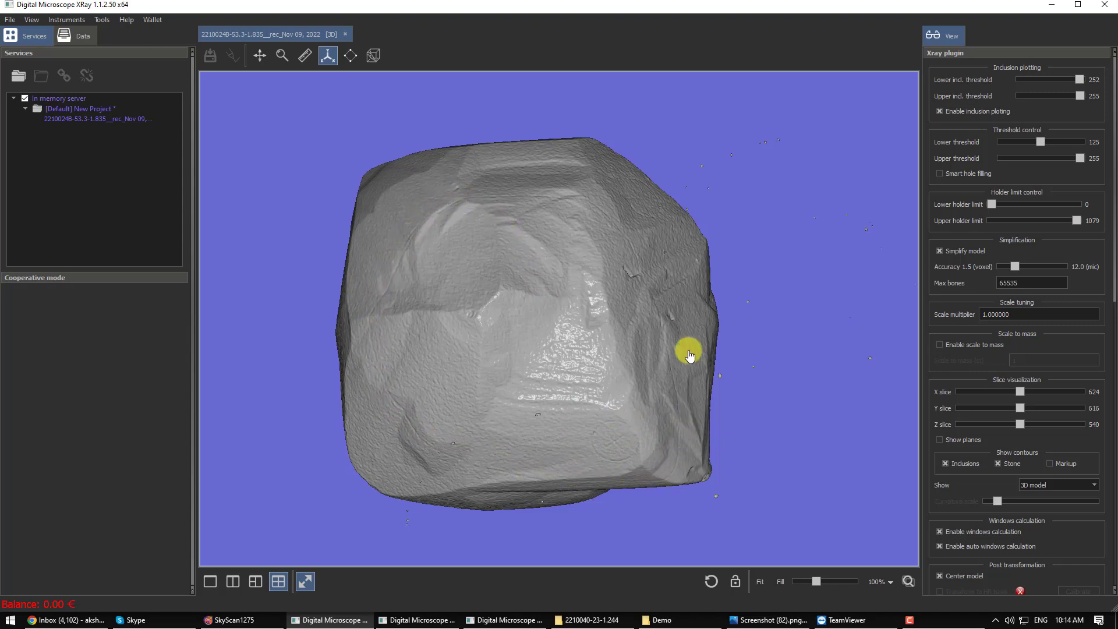
left_click_drag(590, 276, 574, 303)
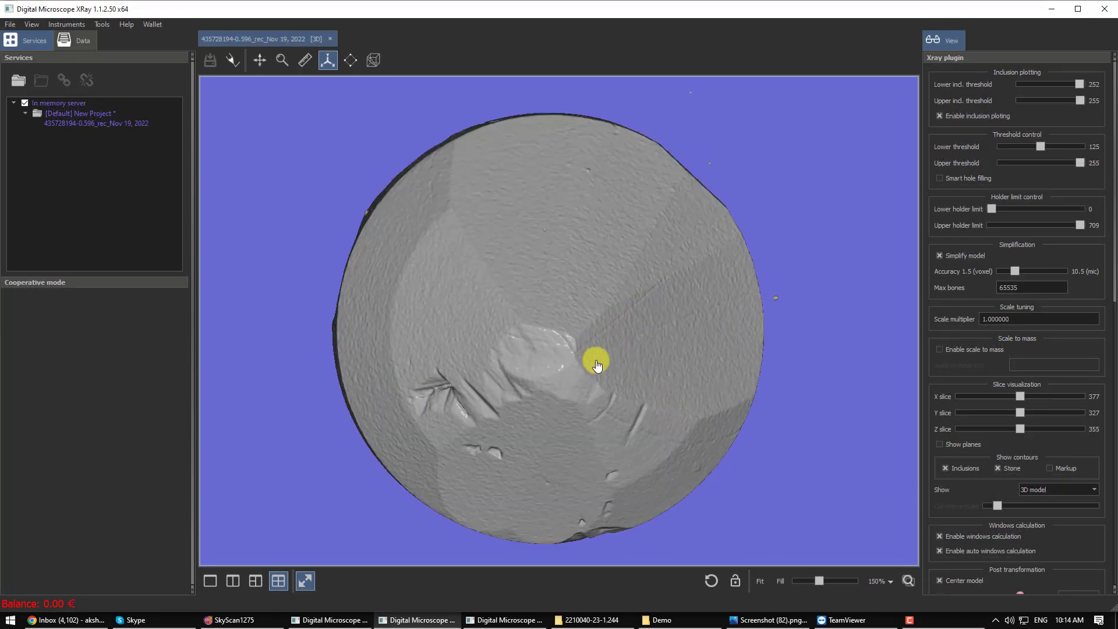
Orbit the second diamond past its facets until its girdle band is seen side-on
mouse_move(654, 343)
left_mouse_down()
mouse_move(630, 365)
mouse_move(609, 365)
mouse_move(638, 342)
mouse_move(619, 324)
mouse_move(604, 339)
mouse_move(610, 352)
left_mouse_up()
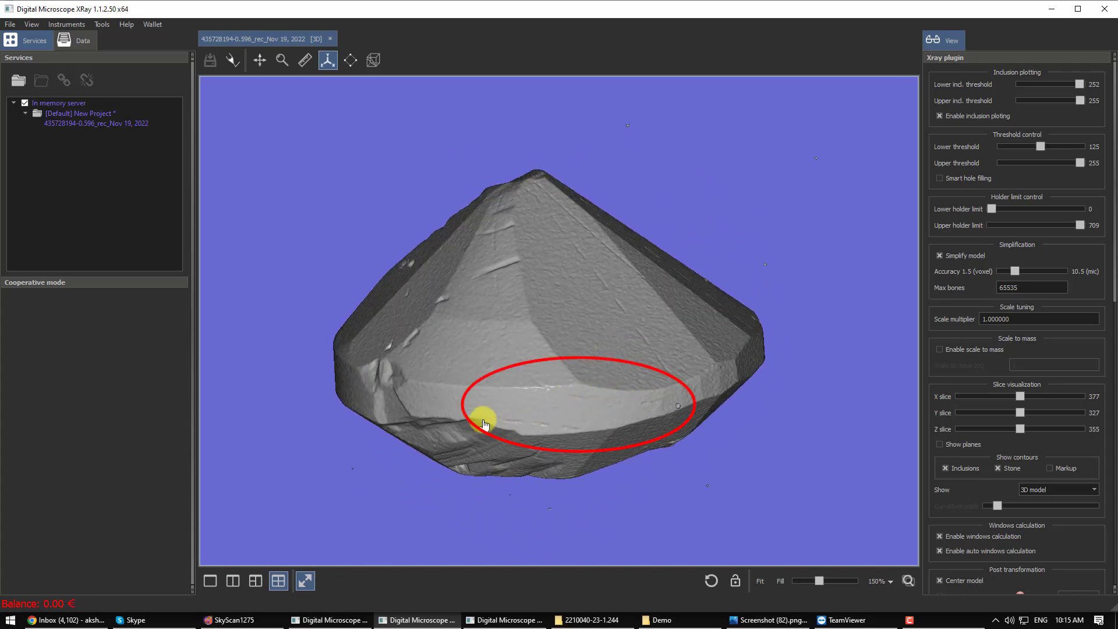
mouse_move(564, 411)
left_mouse_down()
mouse_move(618, 404)
mouse_move(657, 427)
left_mouse_up()
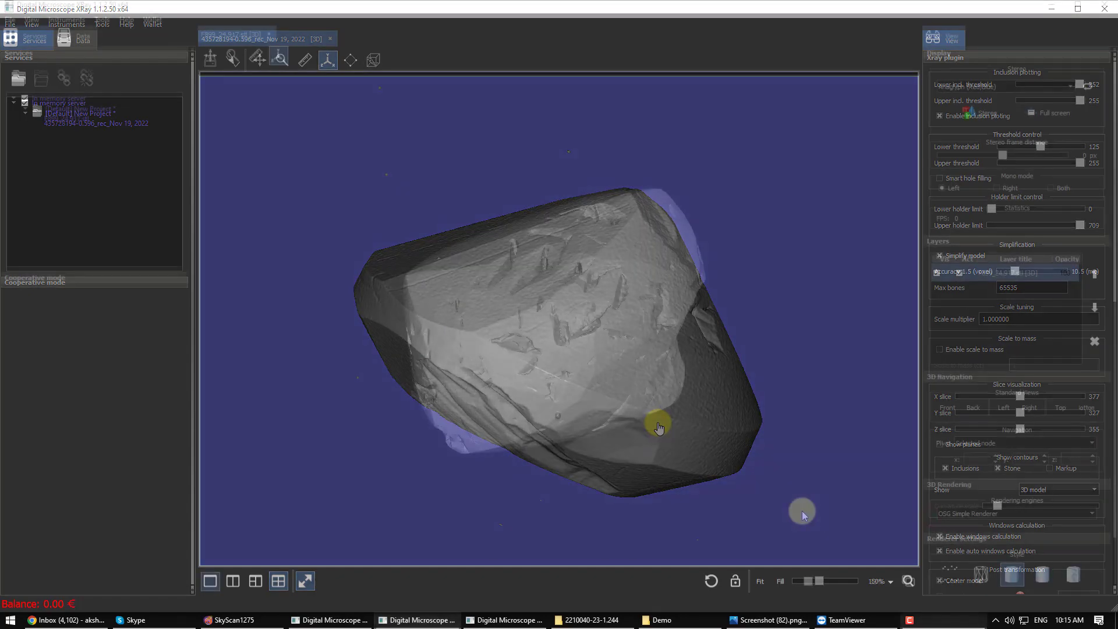